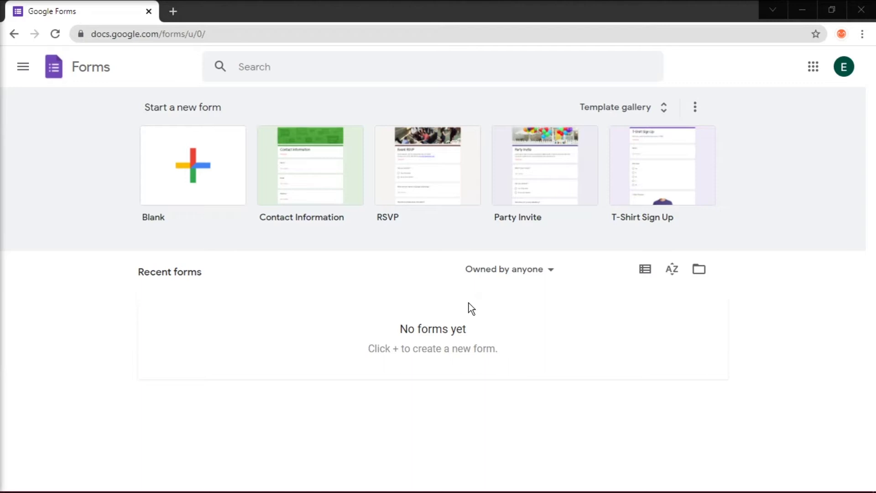
# Start a blank form and retitle it from 'Untitled form' to 'Multiple Choice Quiz'.
pyautogui.click(218, 196)
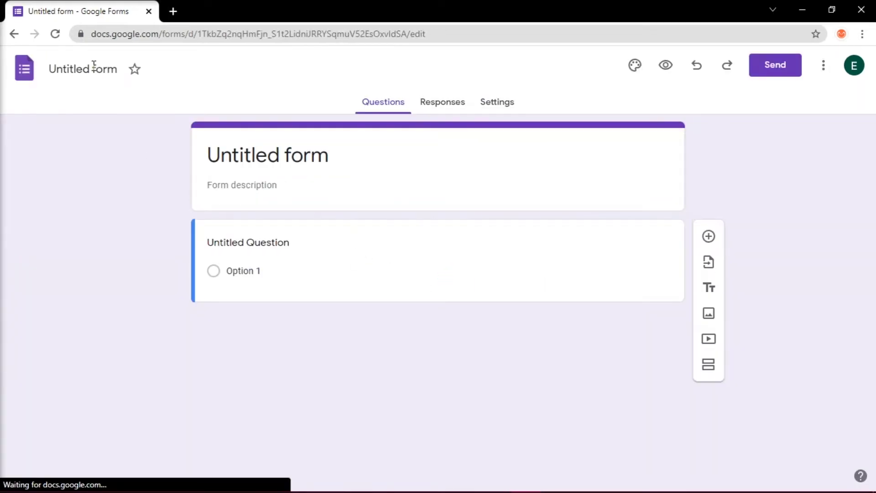
pyautogui.click(93, 68)
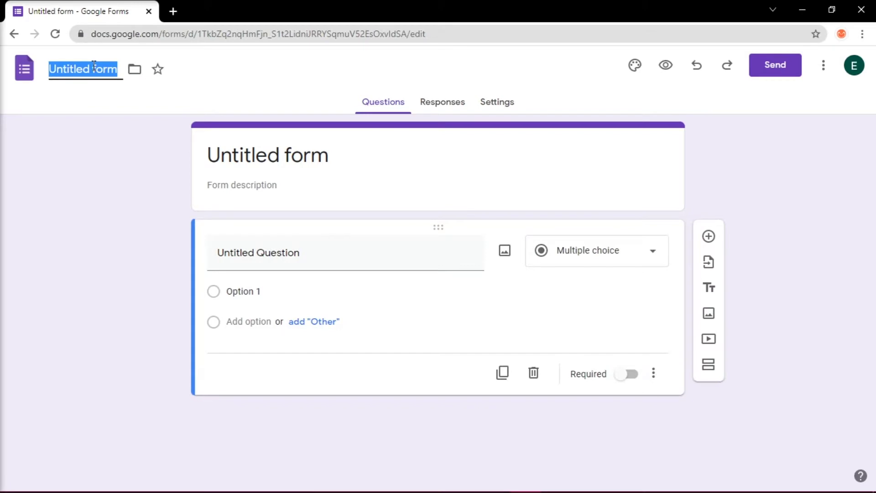
pyautogui.write('Multiple Choice Q')
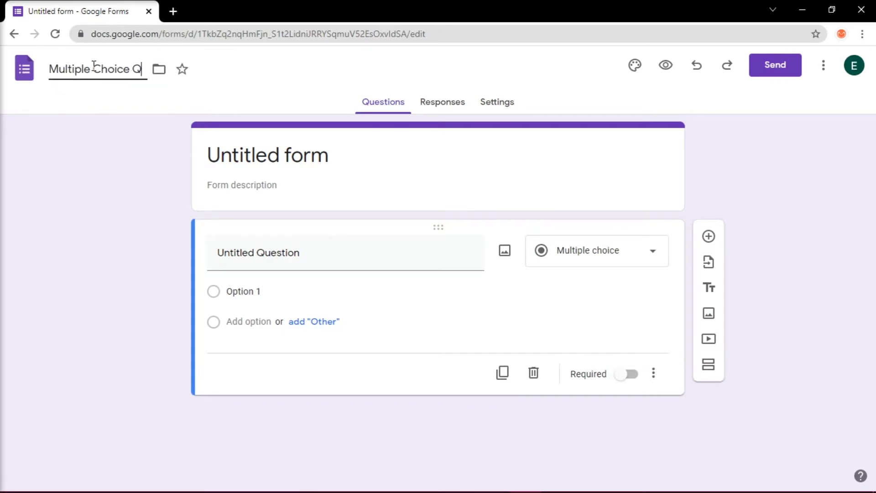
pyautogui.write('uiz')
pyautogui.click(154, 232)
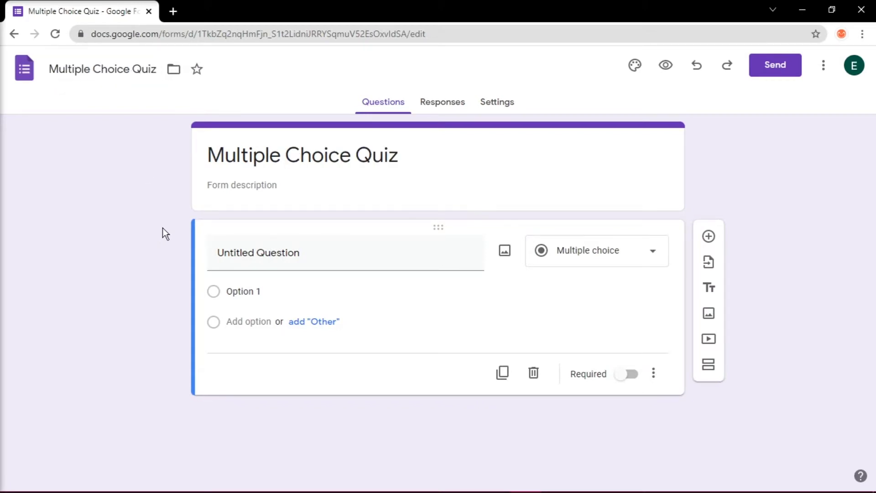
# Switch on 'Make this a quiz' in Settings, review its options, and return to Questions.
pyautogui.click(505, 110)
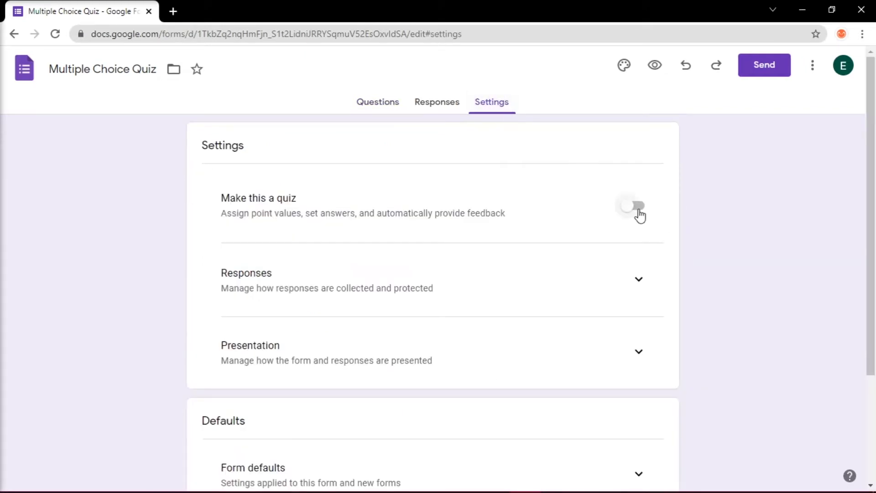
pyautogui.click(639, 213)
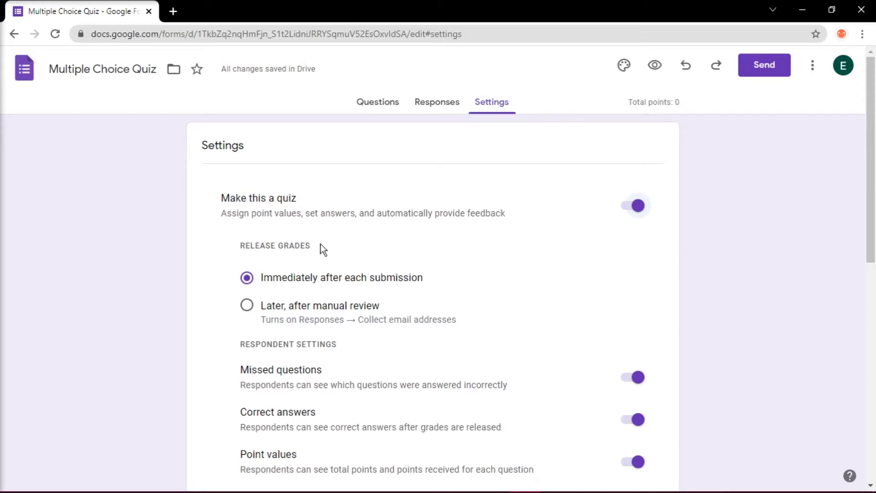
pyautogui.scroll(-2, 405, 262)
pyautogui.scroll(-1, 405, 262)
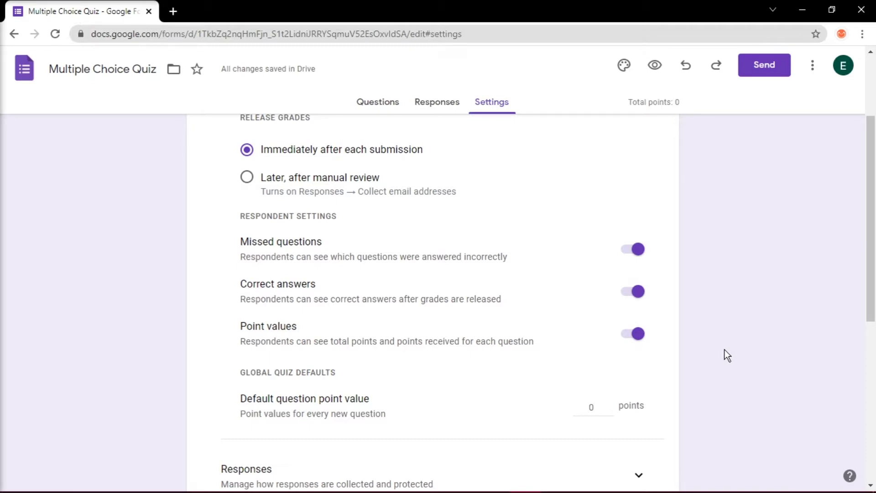
pyautogui.scroll(3, 724, 349)
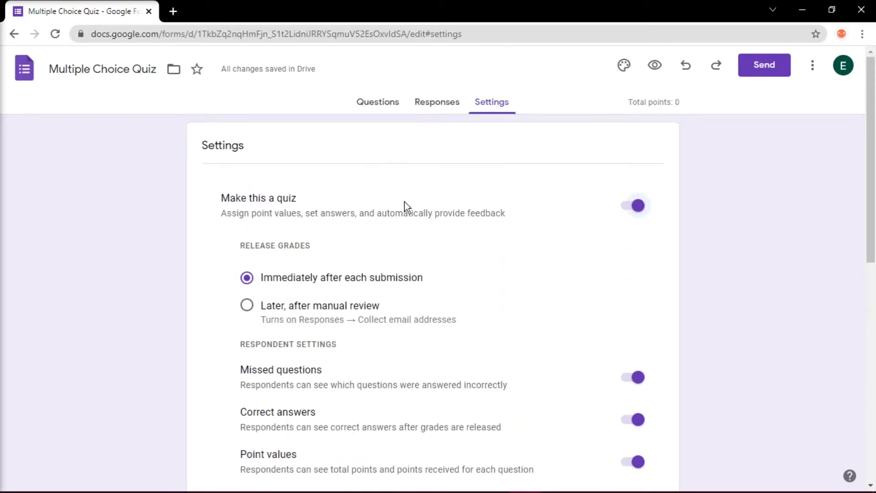
pyautogui.click(374, 105)
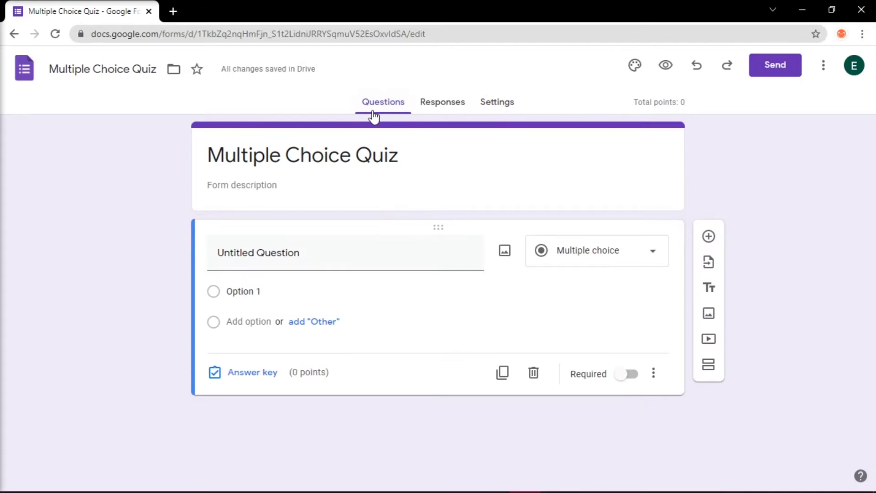
# Add description 'Choose the correct answer.' and question 'What colors are the stars on the American flag?'.
pyautogui.click(254, 188)
pyautogui.write('Choo')
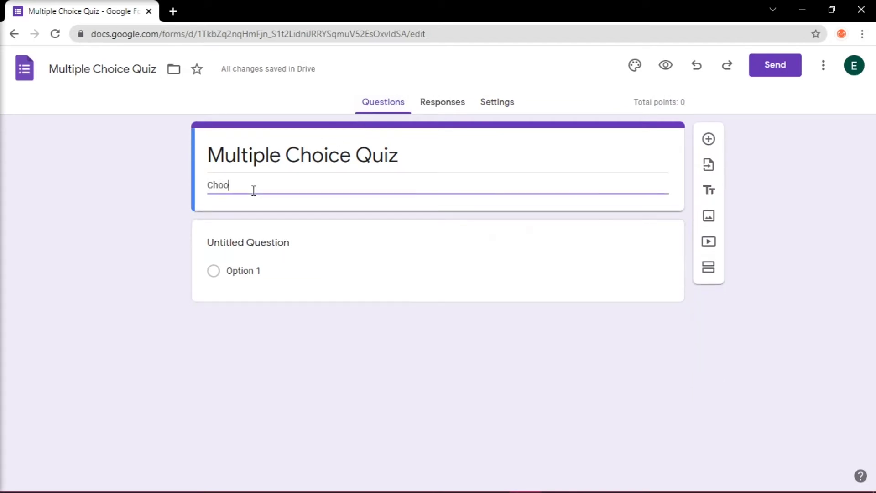
pyautogui.write('se the corre')
pyautogui.write('ct answer')
pyautogui.write('.')
pyautogui.click(244, 235)
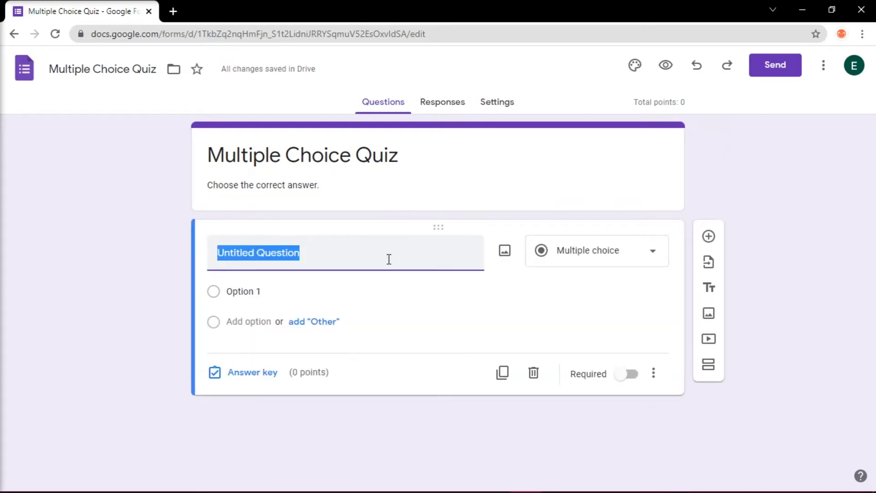
pyautogui.write('What colors are the stars on the America')
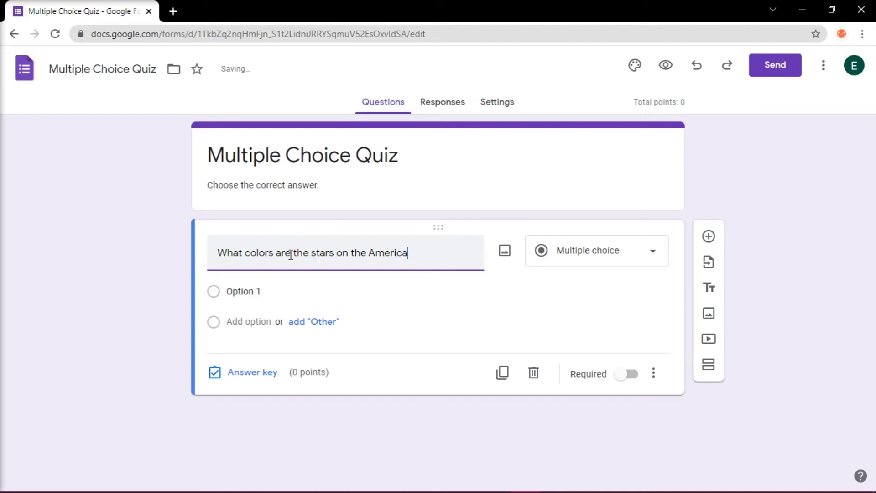
pyautogui.write('n flag?')
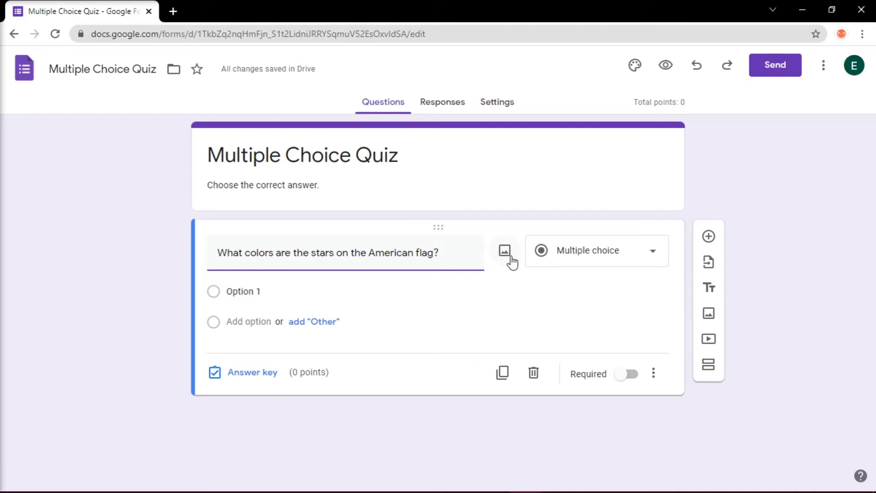
# Give the multiple-choice flag question options A. White, B. Blue, C. Red, and make it required.
pyautogui.click(587, 261)
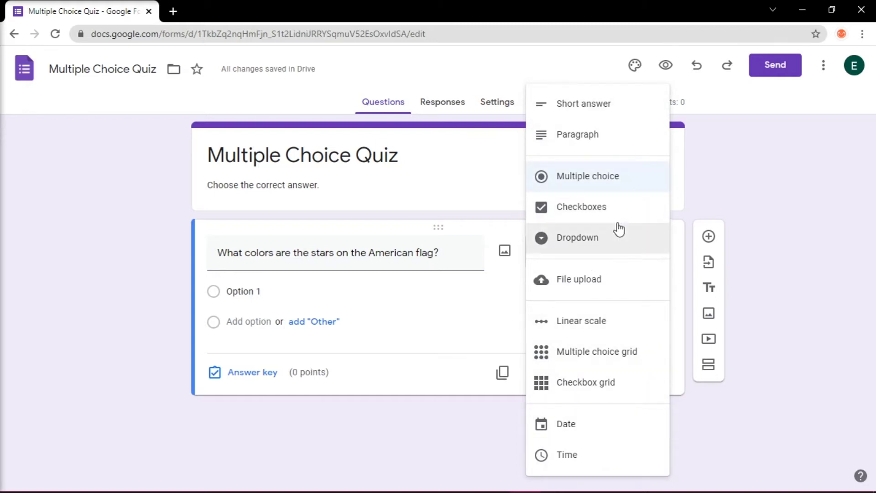
pyautogui.click(606, 177)
pyautogui.click(302, 290)
pyautogui.write('A. ')
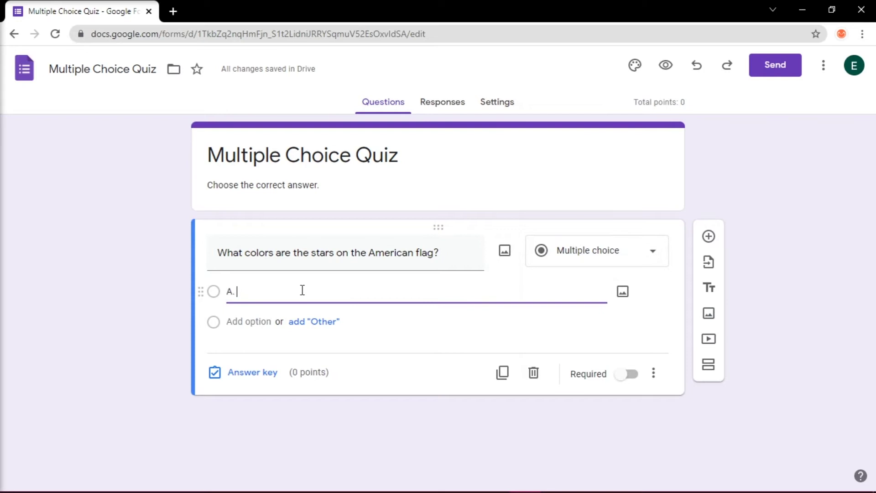
pyautogui.write('White')
pyautogui.press('Tab')
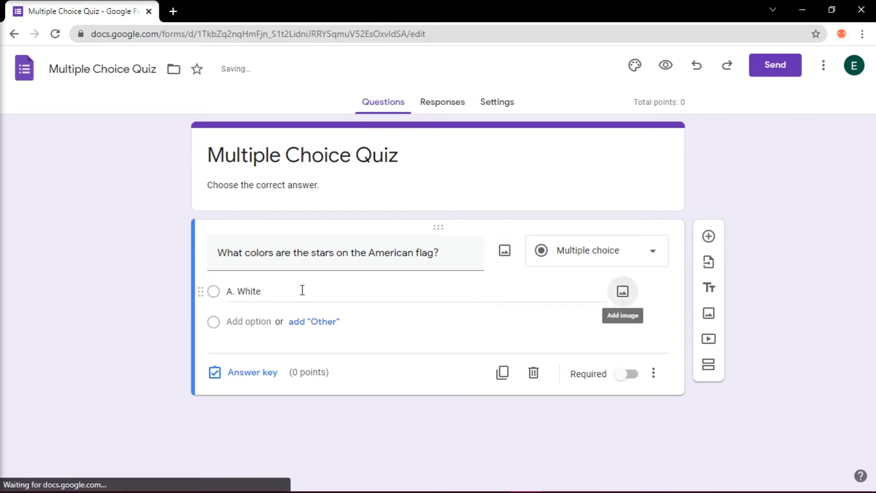
pyautogui.press('Tab')
pyautogui.write('B. Blue')
pyautogui.press('Return')
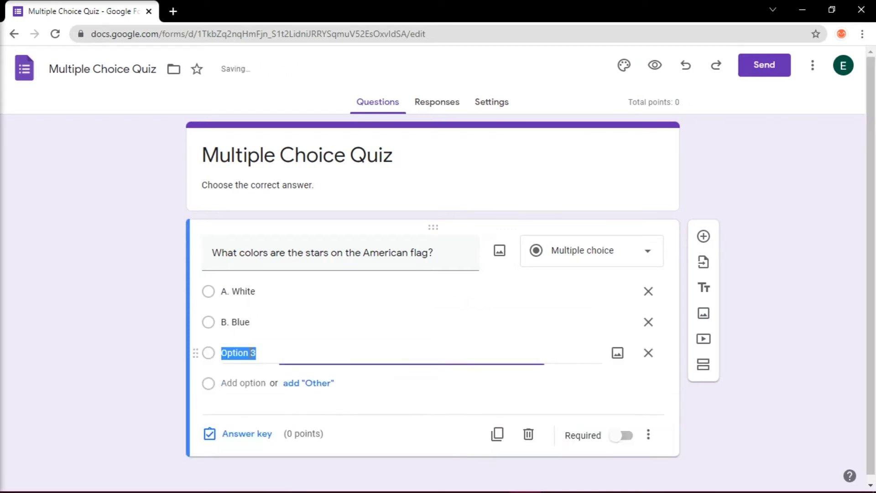
pyautogui.write('C. Red')
pyautogui.click(419, 399)
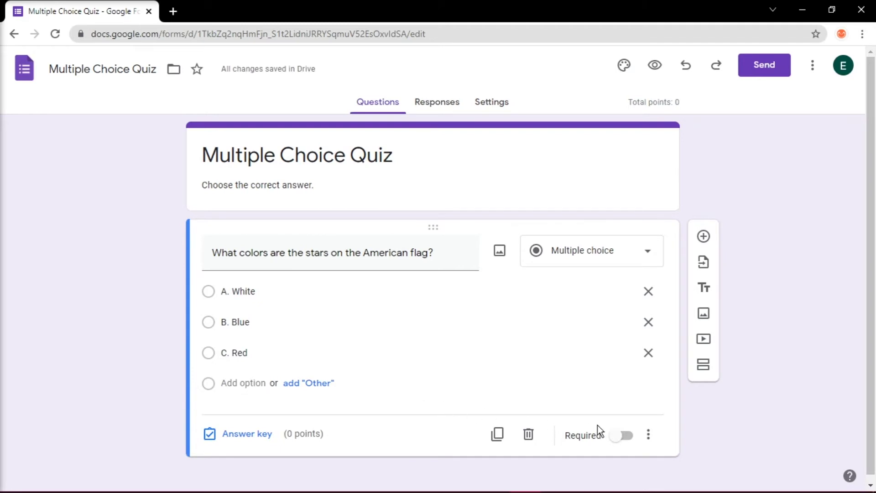
pyautogui.click(622, 437)
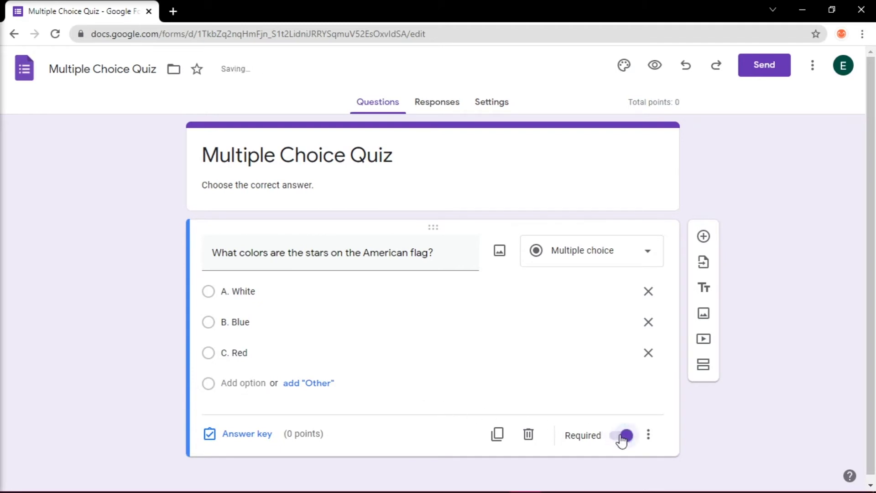
# Key A. White as the correct answer worth 1 point, adding no feedback.
pyautogui.click(259, 434)
pyautogui.scroll(-1, 324, 434)
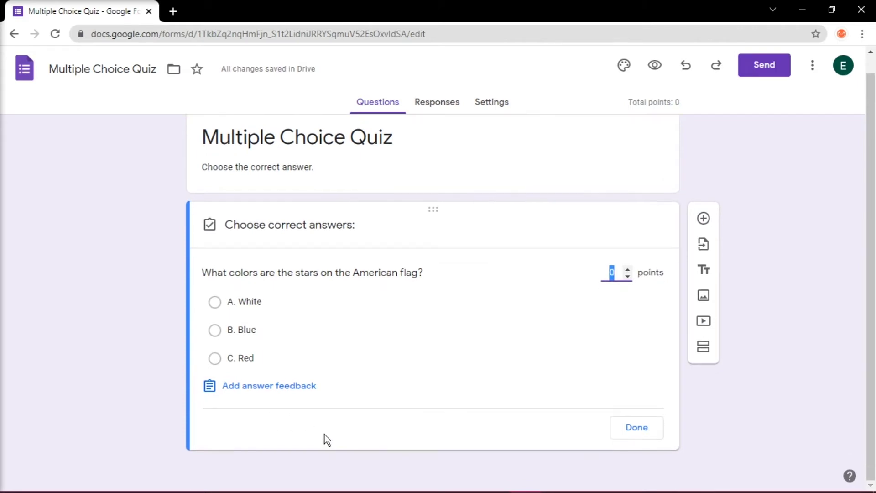
pyautogui.click(244, 303)
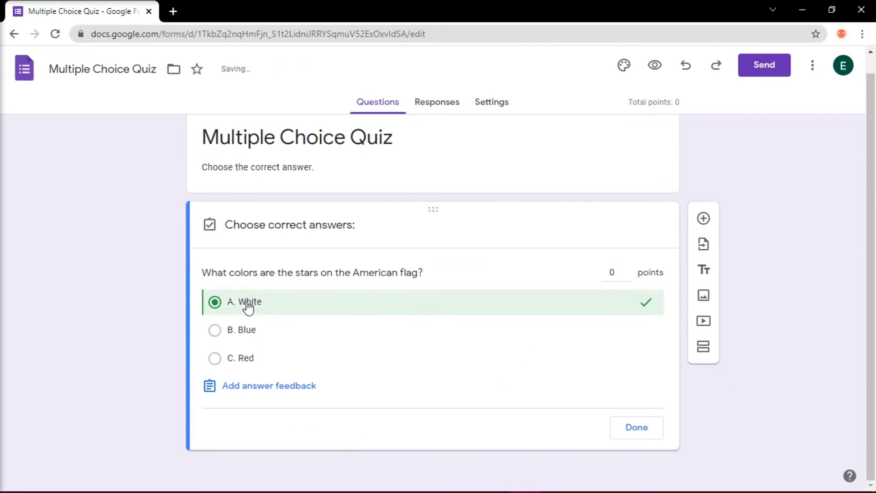
pyautogui.click(628, 269)
pyautogui.click(308, 385)
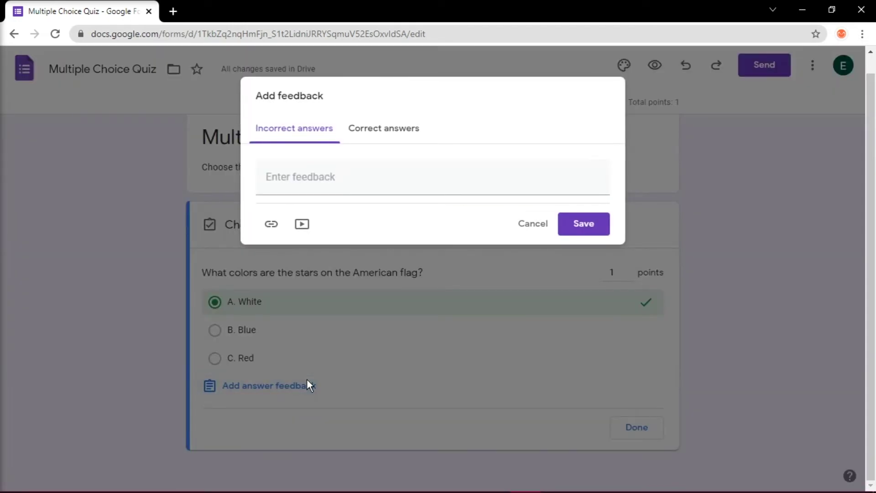
pyautogui.click(514, 334)
pyautogui.click(637, 430)
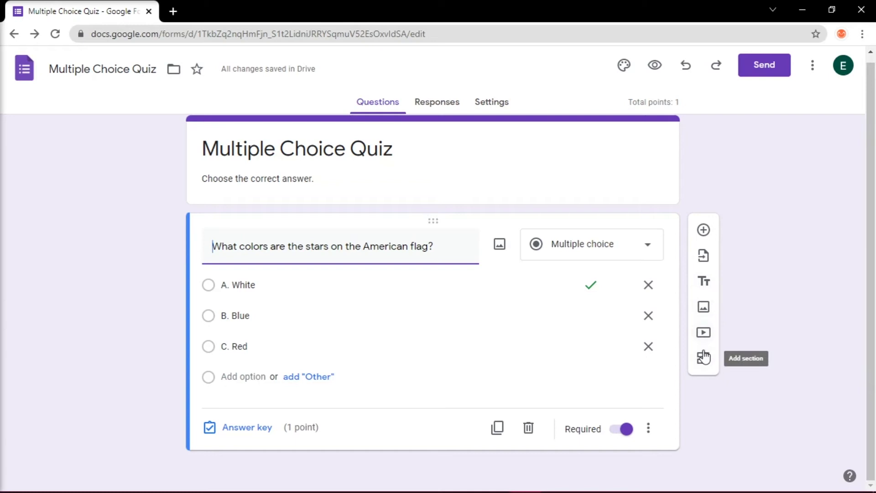
# Add the Eiffel Tower capital-city question with options A. Italy, B. Paris and a third choice.
pyautogui.click(704, 231)
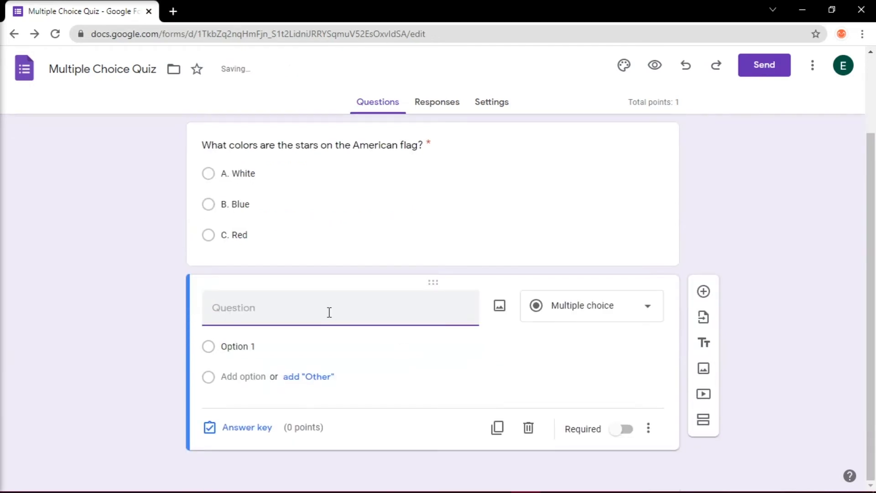
pyautogui.write('In which capital city of Europe would you find the Eiffel Tower?')
pyautogui.click(303, 362)
pyautogui.write('A. Italy')
pyautogui.click(262, 391)
pyautogui.write('B. Paris')
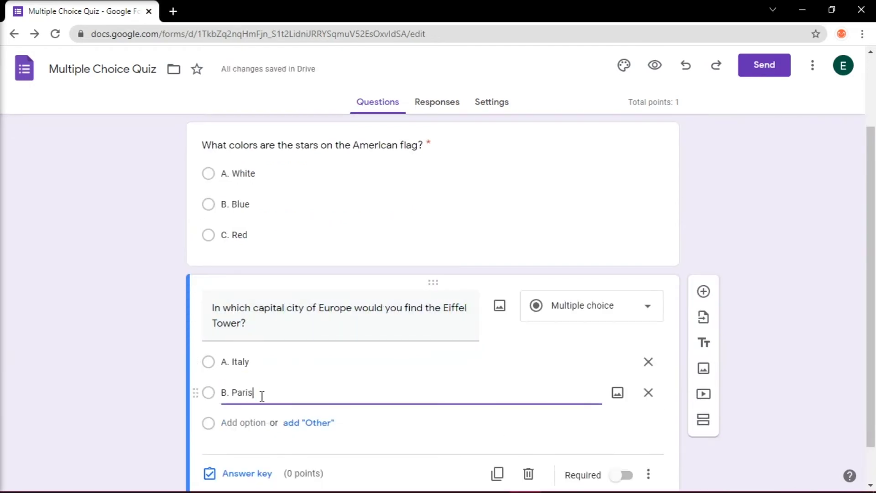
pyautogui.click(242, 422)
pyautogui.write('C. London')
# Add the kangaroo question with options A. Australia, B. Egypt, C. South Africa, and set its answer.
pyautogui.click(634, 426)
pyautogui.click(701, 212)
pyautogui.write('W')
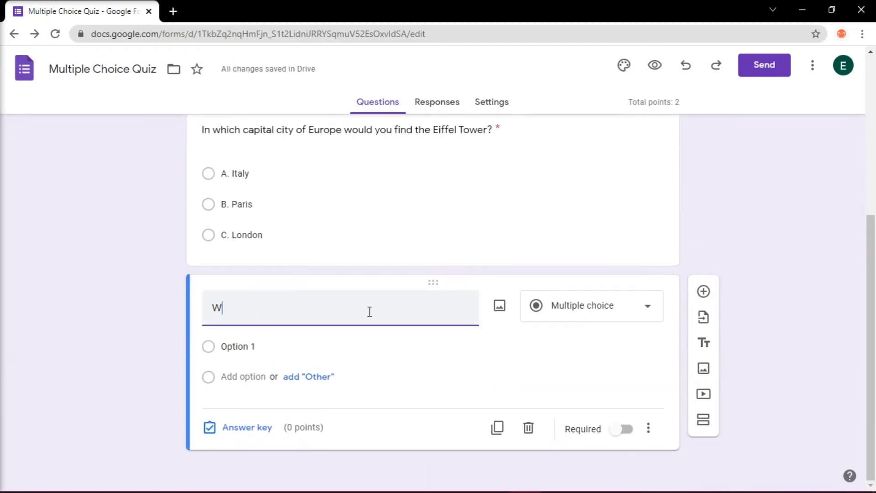
pyautogui.write('hich country is home to the kangaroo?')
pyautogui.click(225, 346)
pyautogui.write('A. Australia')
pyautogui.click(239, 375)
pyautogui.write('B. E')
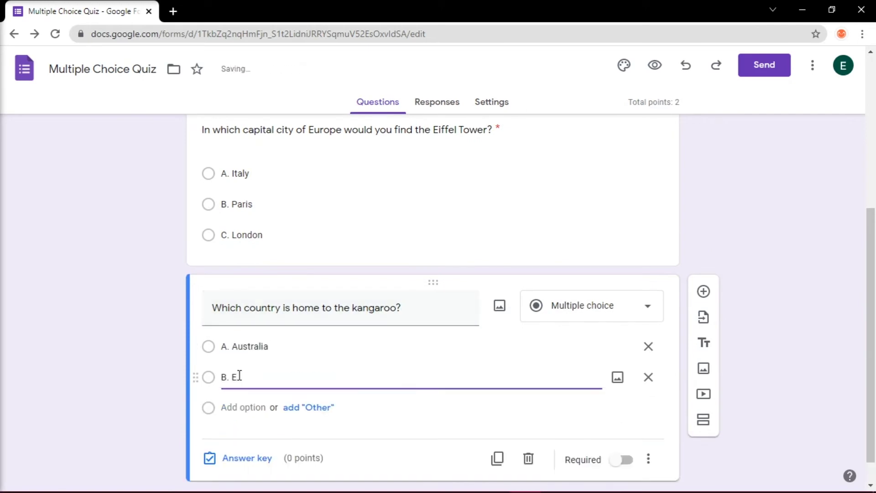
pyautogui.write('gypt')
pyautogui.click(242, 406)
pyautogui.write('C. South Africa')
pyautogui.click(247, 458)
# Add the closest-star-to-Earth question with options A. Polaris, B. Sirius, C. Sun.
pyautogui.click(703, 290)
pyautogui.write('Can you name the closest')
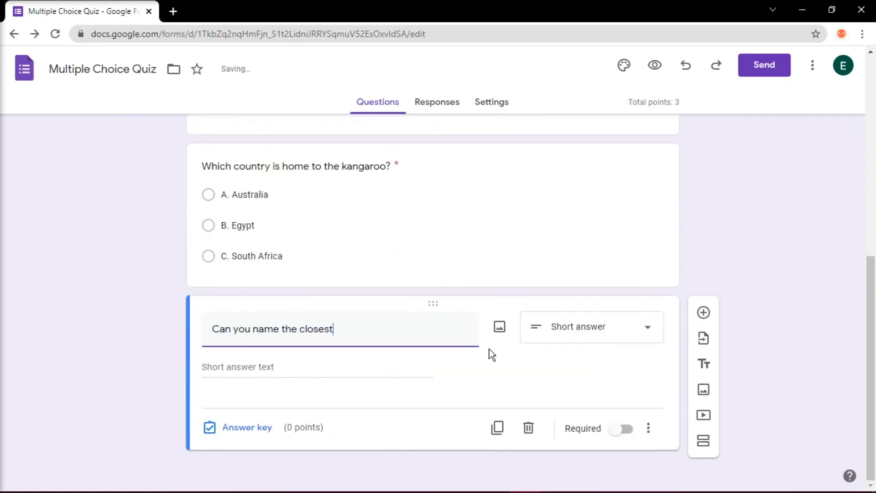
pyautogui.write(' star to Earth?')
pyautogui.doubleClick(227, 305)
pyautogui.write('What dois')
pyautogui.click(255, 347)
pyautogui.write('A. Polaris')
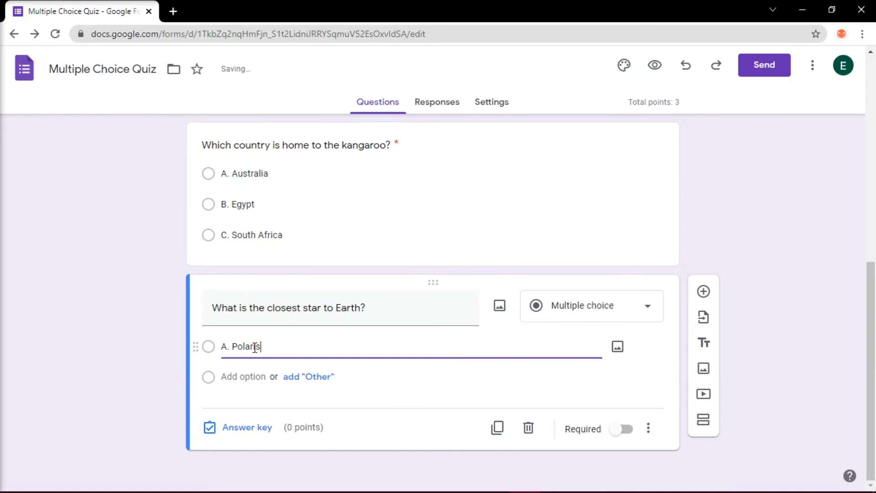
pyautogui.click(243, 376)
pyautogui.write('B. Sirius')
pyautogui.click(244, 406)
pyautogui.write('C. Sun')
# Add the hardest-natural-substance question (A. Copper, B. Diamond, C. Steel), keying B. Diamond correct.
pyautogui.click(703, 291)
pyautogui.write('What is the hardest nat')
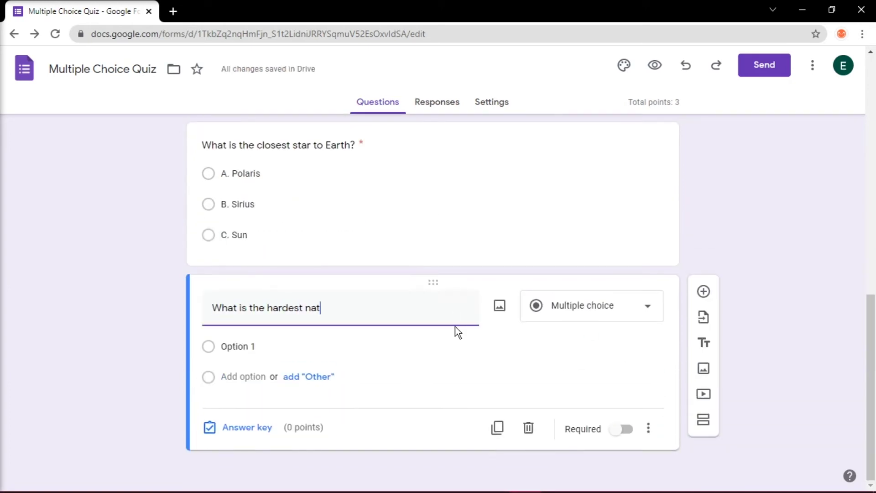
pyautogui.write('ural substance?')
pyautogui.click(238, 371)
pyautogui.write('A. Copper B. Diamond C. Steel')
pyautogui.click(247, 479)
pyautogui.click(214, 330)
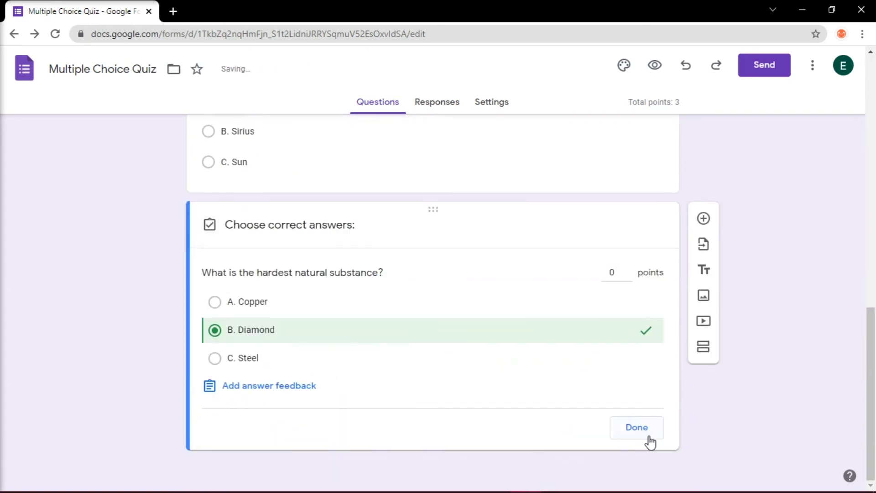
pyautogui.click(636, 427)
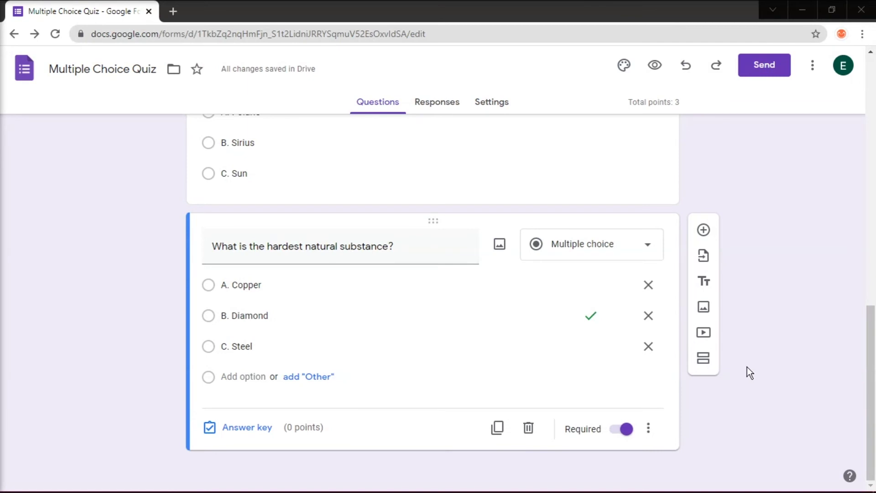
# Set the theme colour to orange with the lightest peach page background.
pyautogui.scroll(3, 746, 366)
pyautogui.scroll(10, 746, 366)
pyautogui.scroll(1, 746, 367)
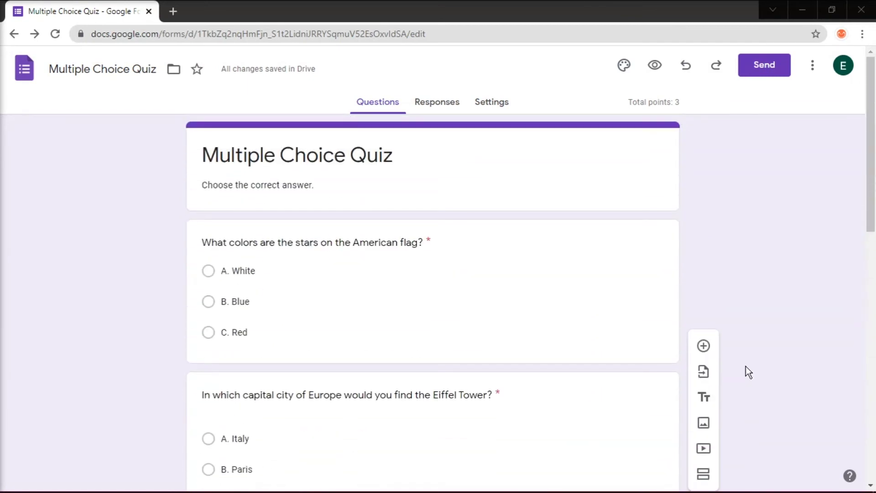
pyautogui.click(623, 65)
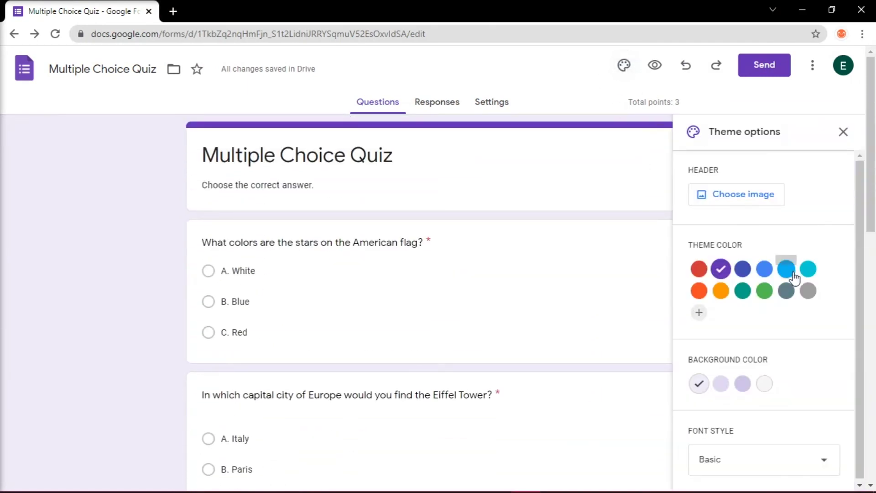
pyautogui.click(698, 269)
pyautogui.click(743, 383)
pyautogui.click(698, 383)
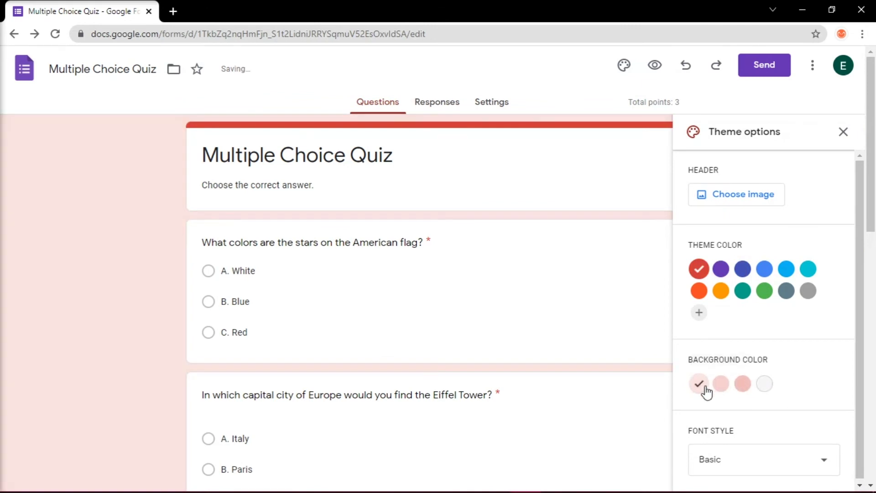
pyautogui.click(721, 290)
pyautogui.click(843, 131)
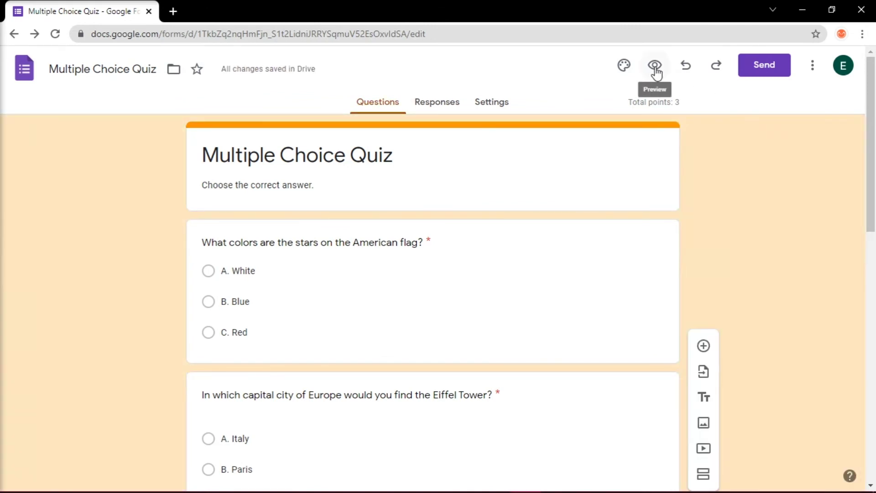
# Preview the quiz and answer White, Paris, Australia, Sun and Diamond.
pyautogui.click(655, 66)
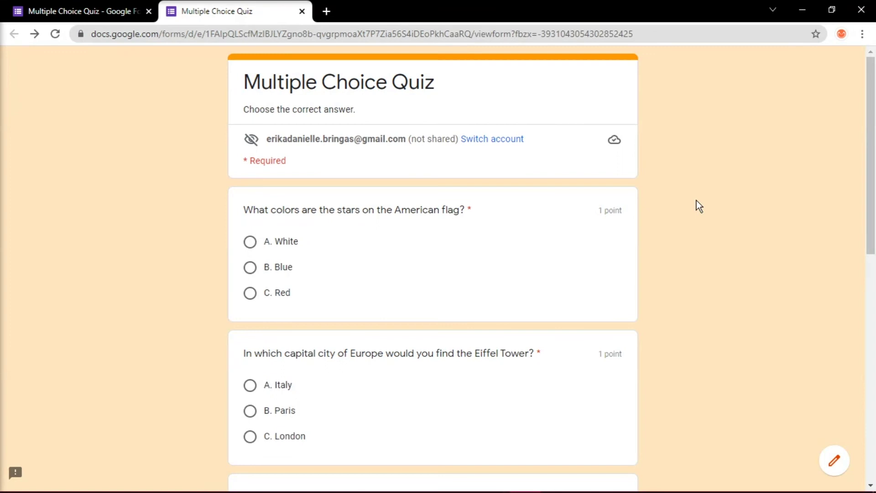
pyautogui.click(279, 245)
pyautogui.scroll(-4, 283, 247)
pyautogui.click(291, 224)
pyautogui.scroll(-1, 474, 259)
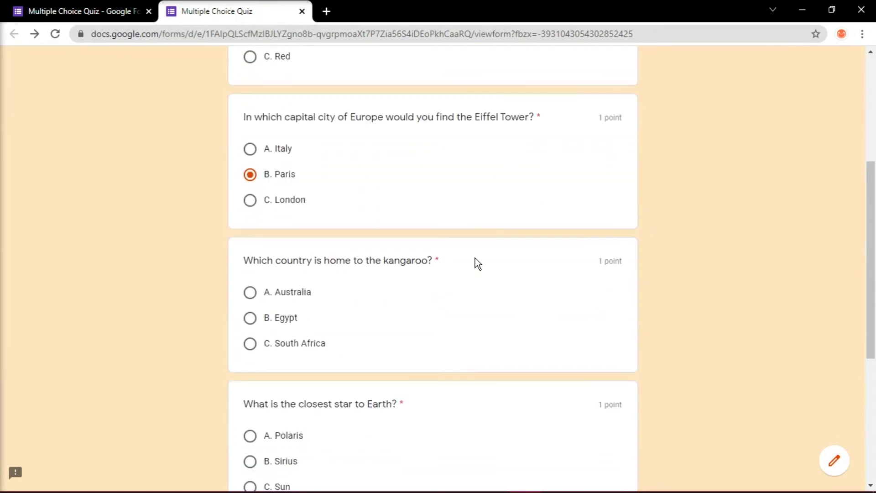
pyautogui.scroll(-2, 475, 258)
pyautogui.click(287, 208)
pyautogui.scroll(-3, 303, 247)
pyautogui.click(284, 275)
pyautogui.click(291, 391)
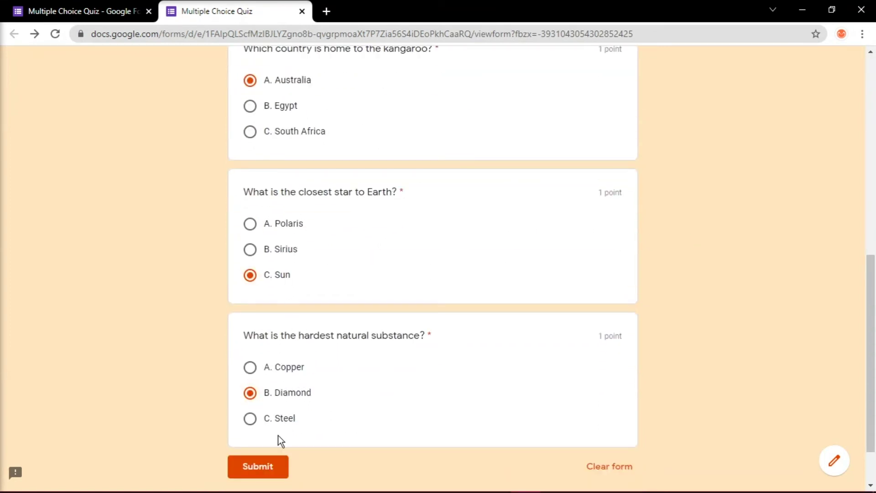
# Submit the responses, check the 5/5 score, and close the results tab.
pyautogui.click(270, 467)
pyautogui.click(299, 162)
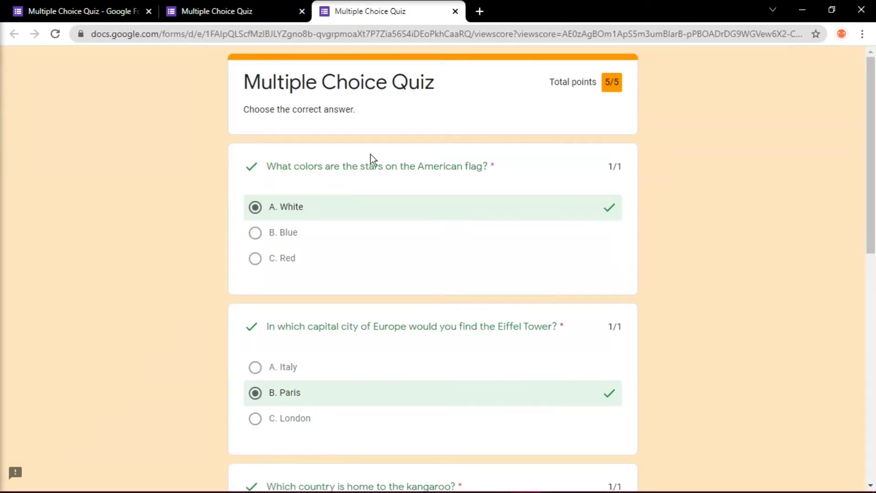
pyautogui.scroll(-4, 664, 258)
pyautogui.scroll(-5, 664, 259)
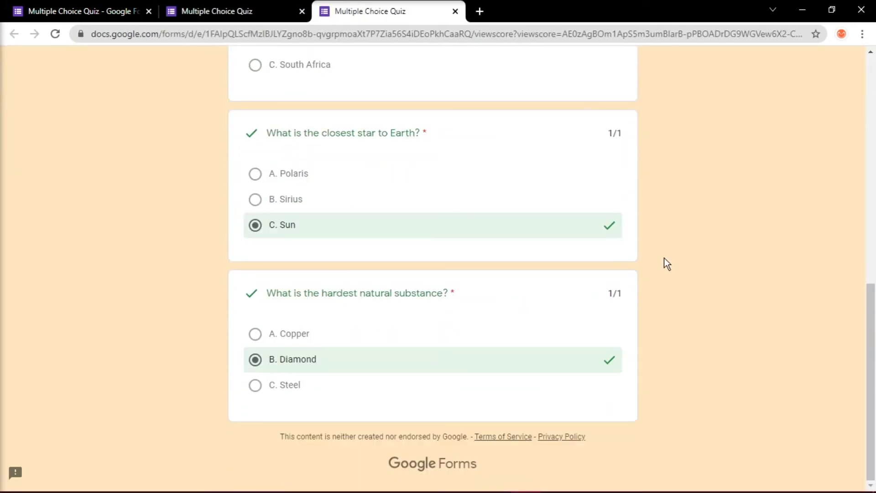
pyautogui.scroll(10, 664, 258)
pyautogui.hotkey('ctrl', 'w')
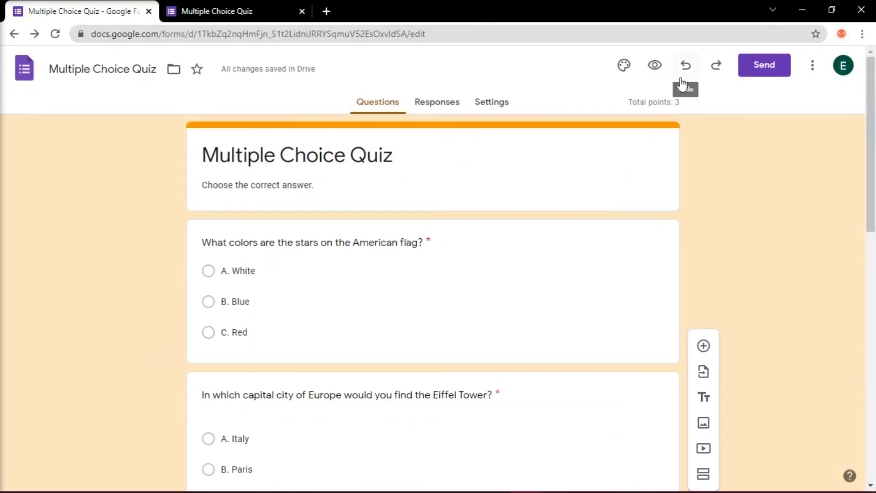
pyautogui.click(764, 68)
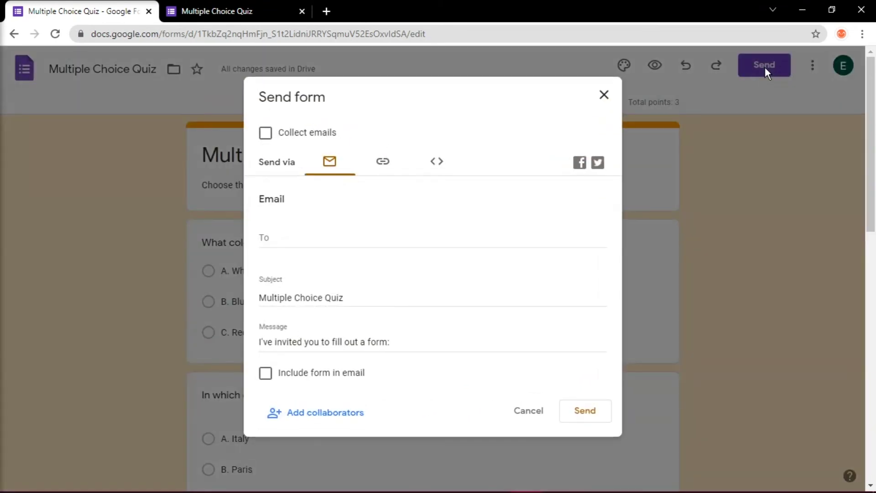
pyautogui.click(383, 169)
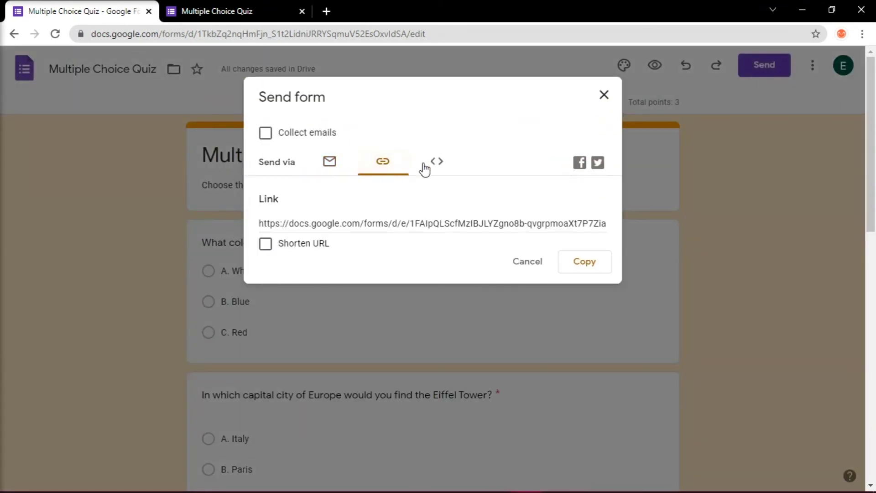
pyautogui.click(448, 160)
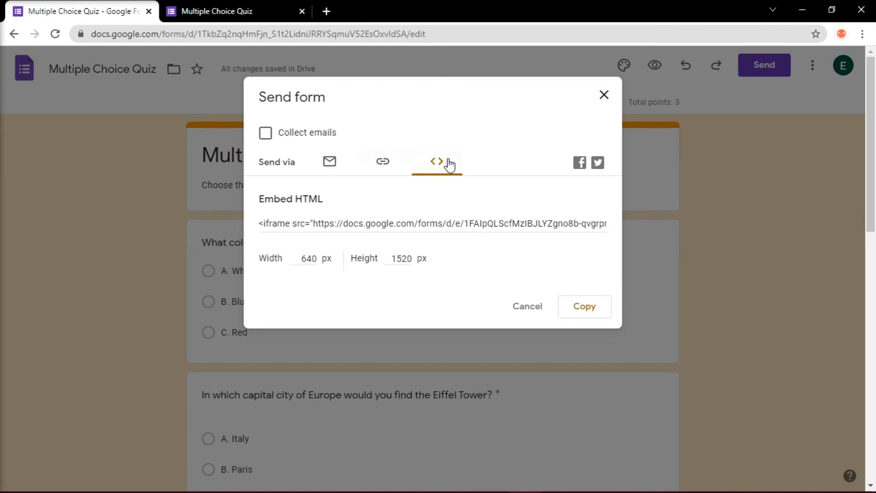
pyautogui.click(603, 95)
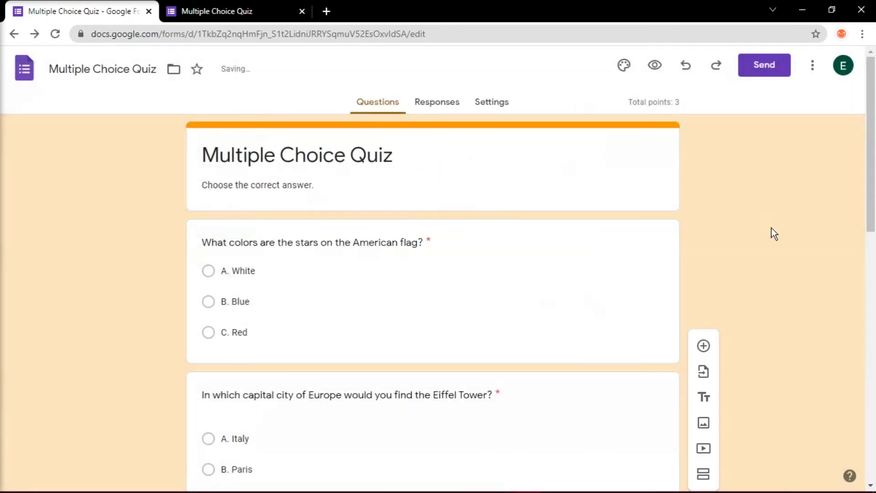